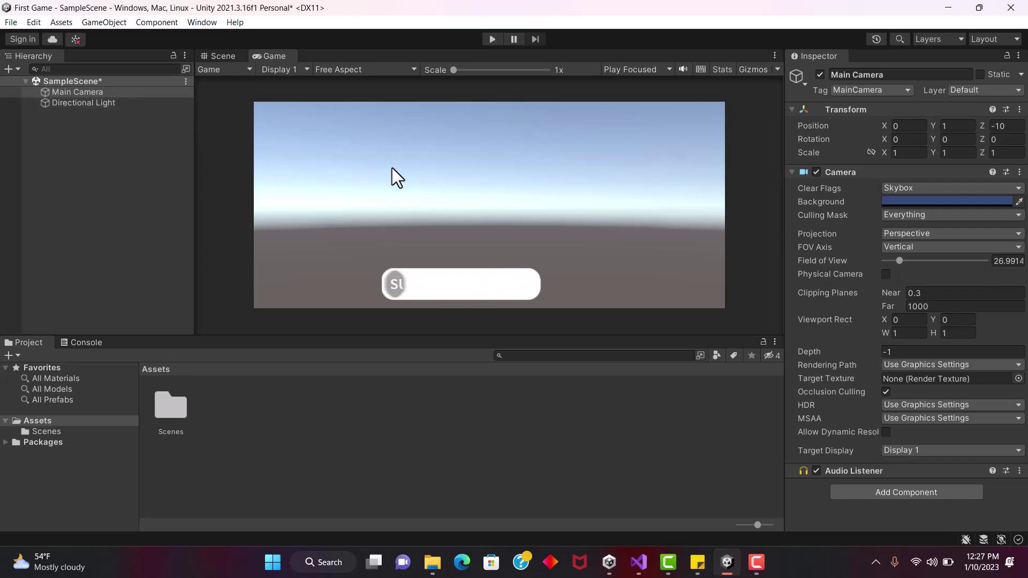
Step: Look around the Scene view at the Main Camera and compare it with the Game view
click(222, 57)
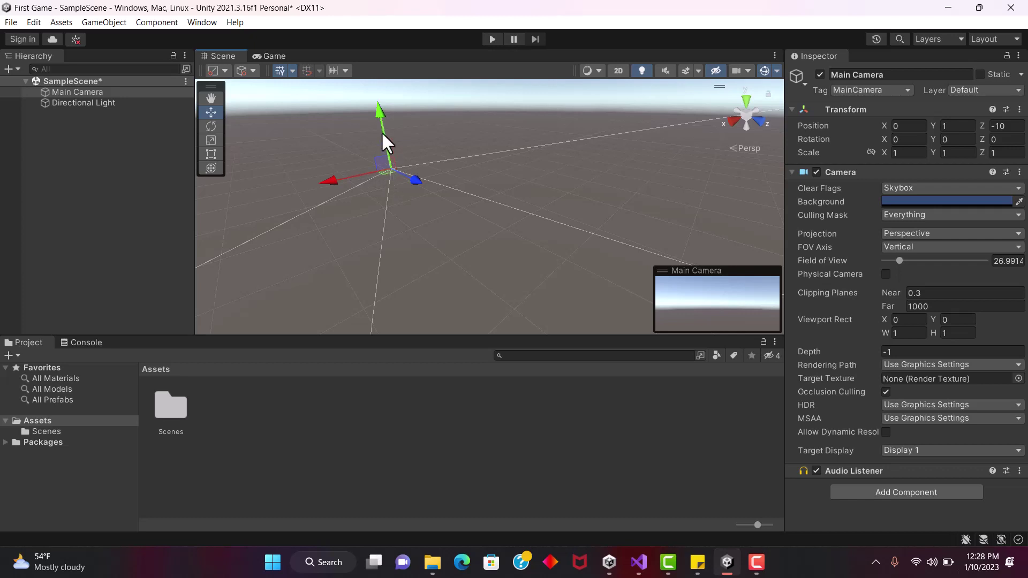
scroll(381, 128, up, 3)
middle_drag(381, 127, 450, 165)
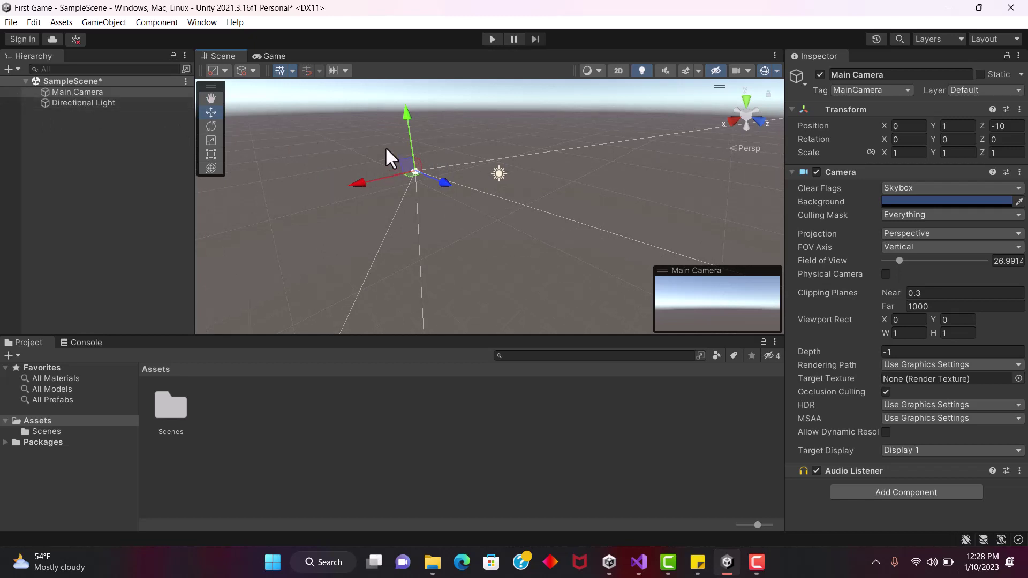
click(273, 57)
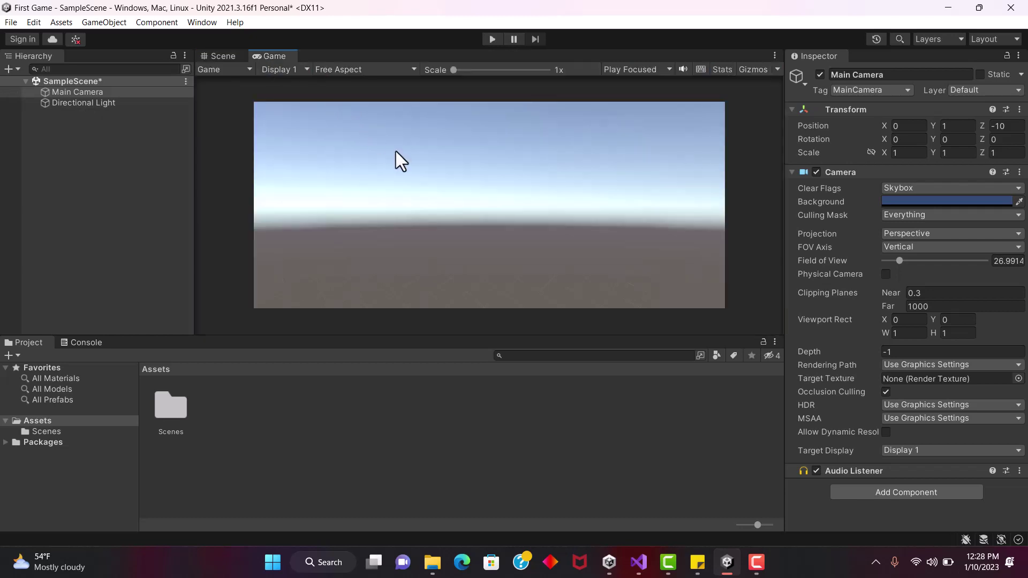
click(222, 58)
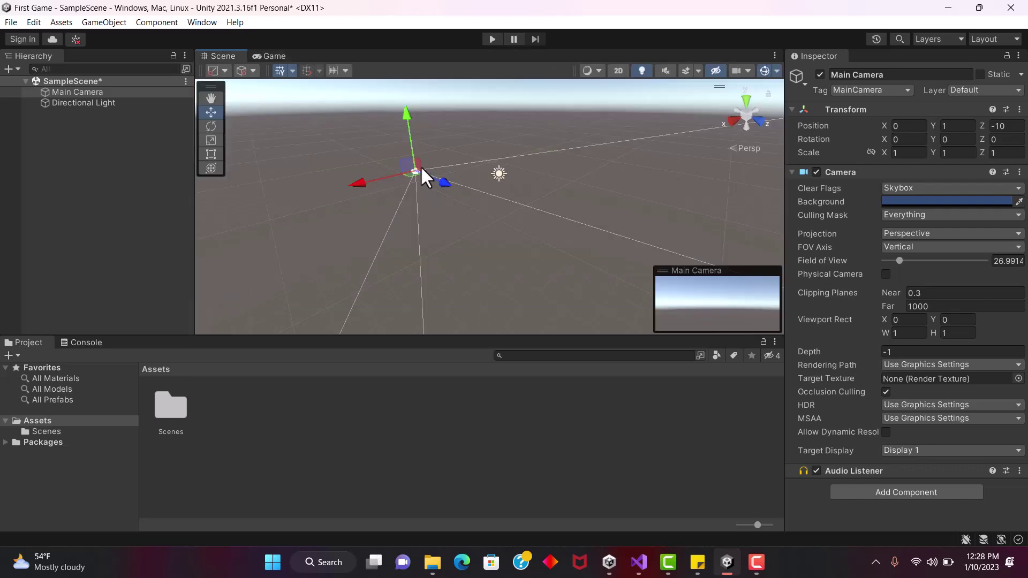
mouse_move(420, 166)
middle_down()
mouse_move(388, 152)
mouse_move(414, 170)
middle_up()
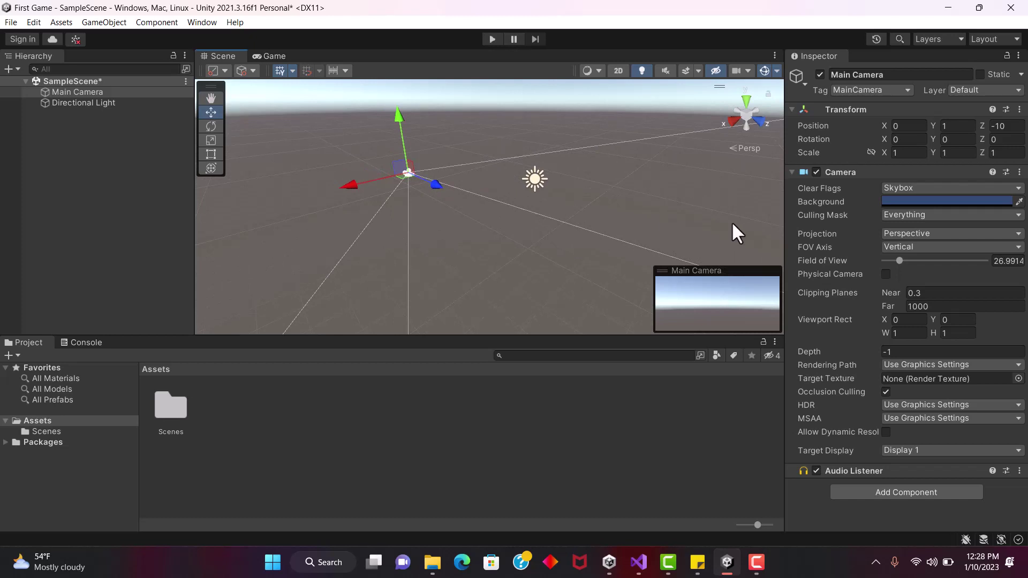
Step: Try the Orthographic projection on the Main Camera, comparing the Scene and Game views, and restore the Perspective projection
click(896, 234)
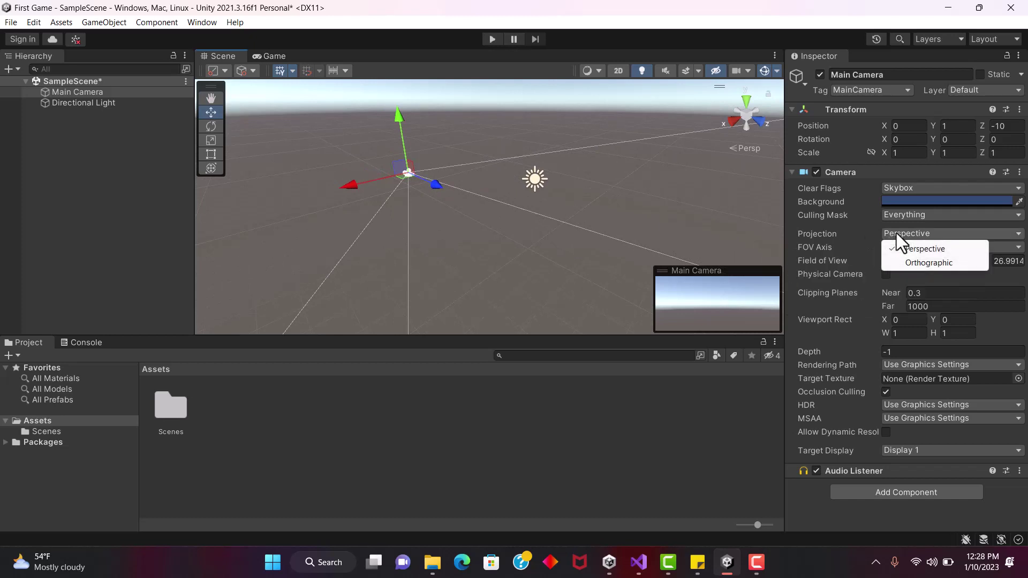
click(918, 262)
click(271, 57)
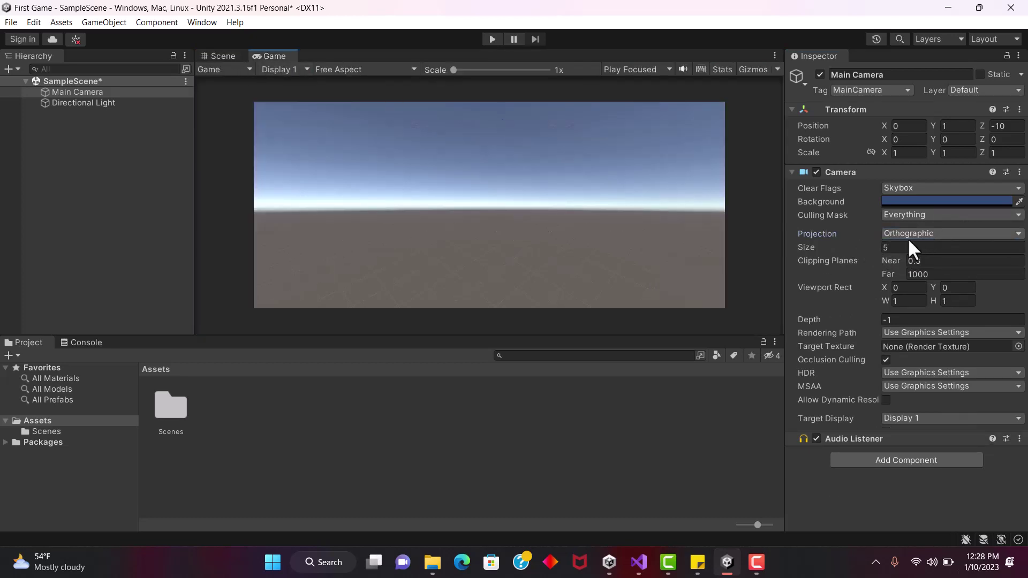
click(219, 56)
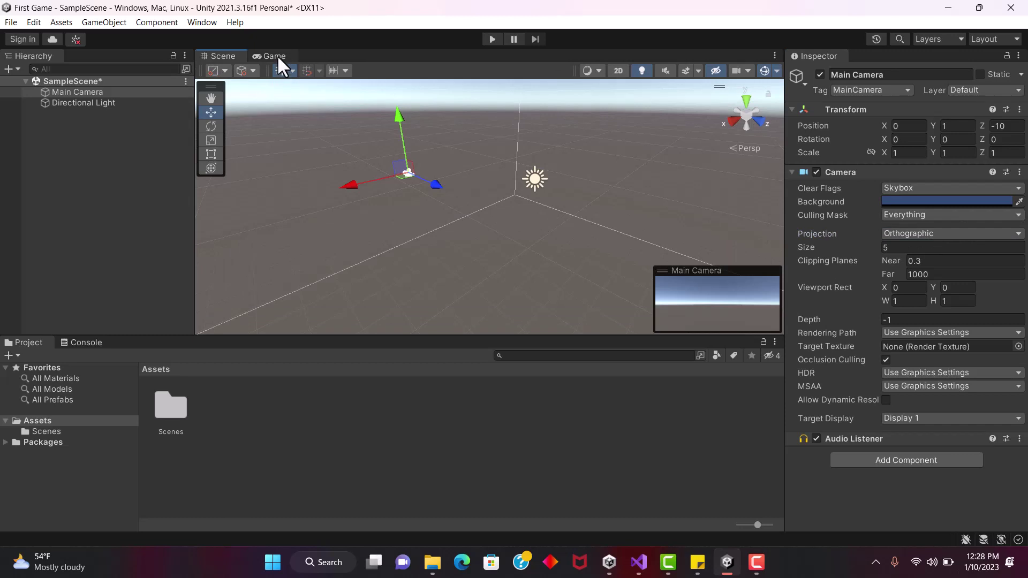
click(276, 56)
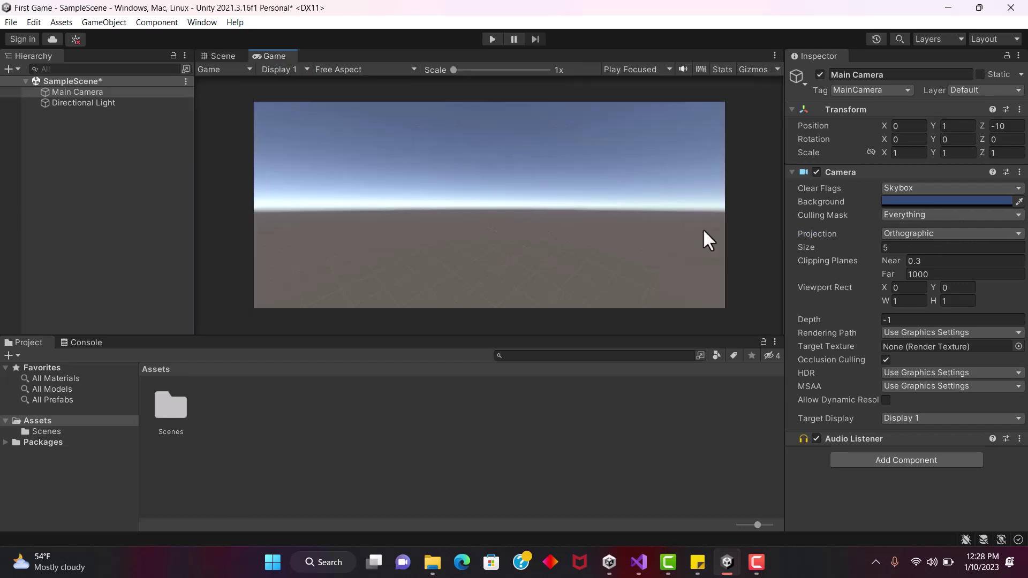
click(906, 236)
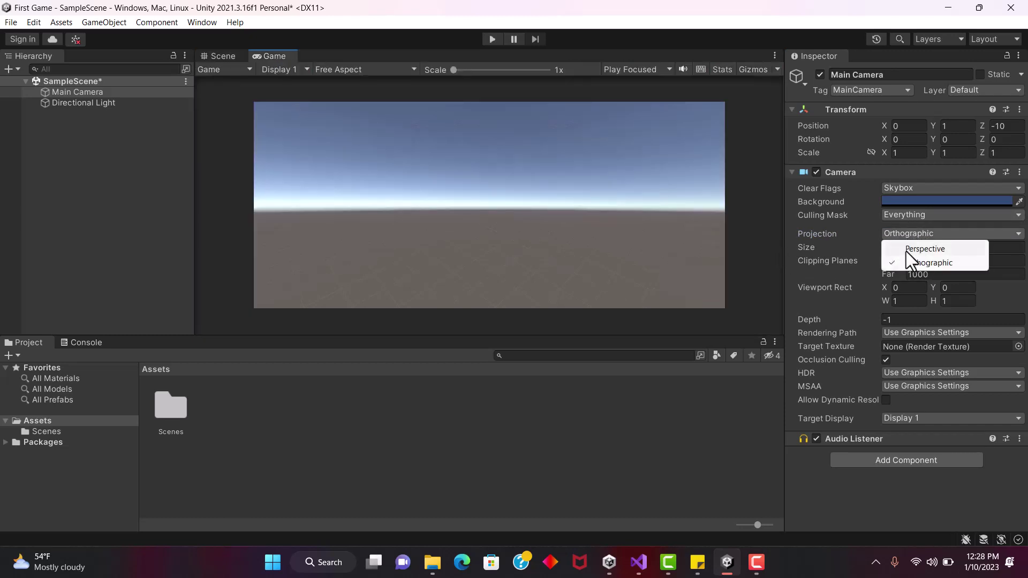
click(907, 249)
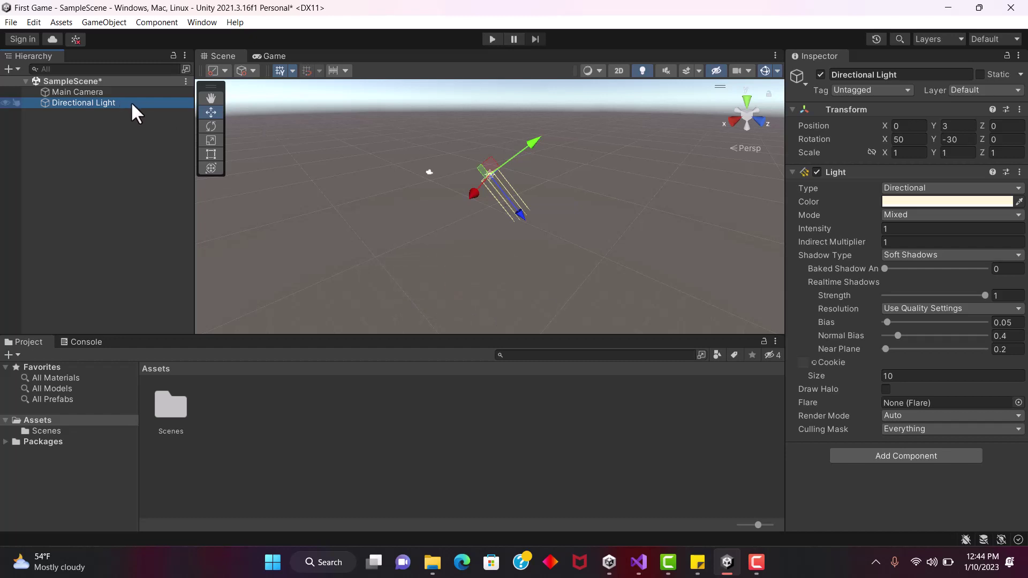
Step: Examine the Inspector properties of the Main Camera and the Directional Light, including the option for adding components
click(82, 92)
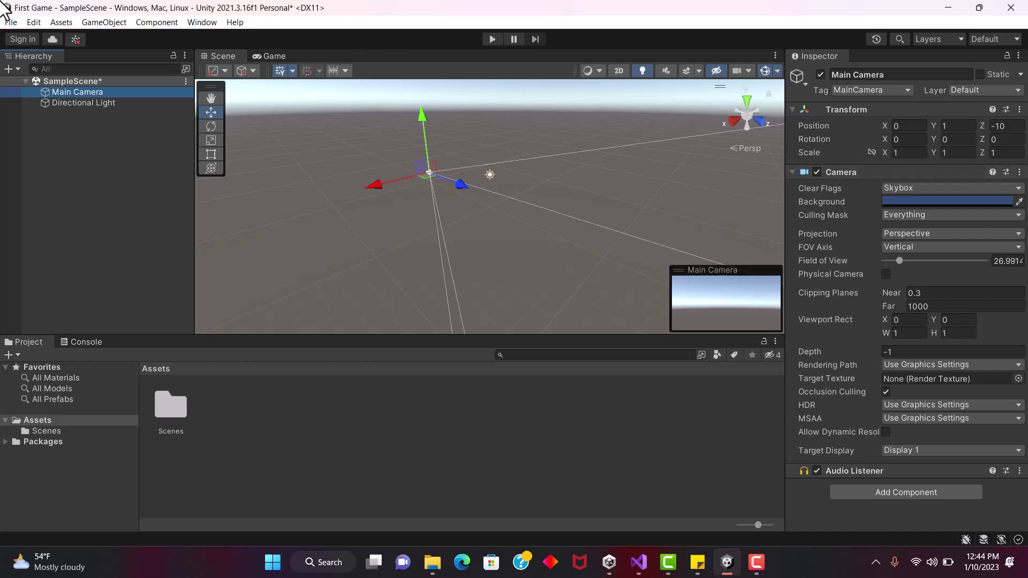
click(98, 103)
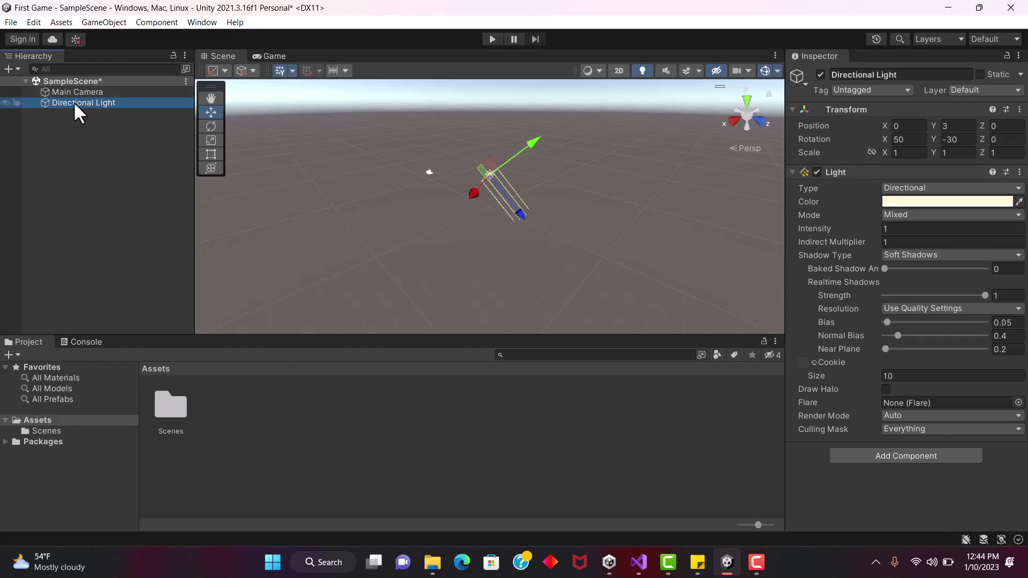
click(947, 457)
click(989, 455)
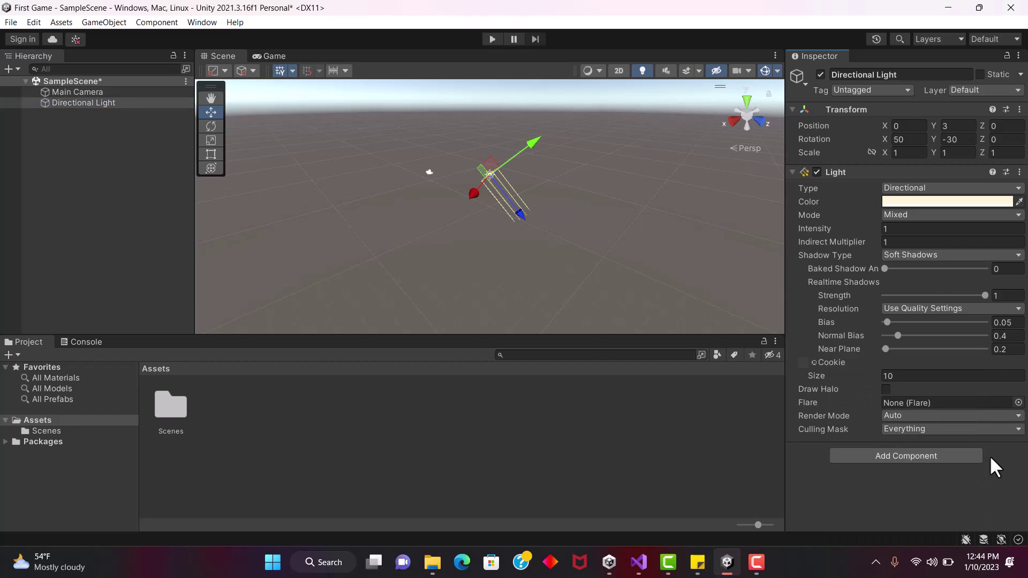
click(888, 456)
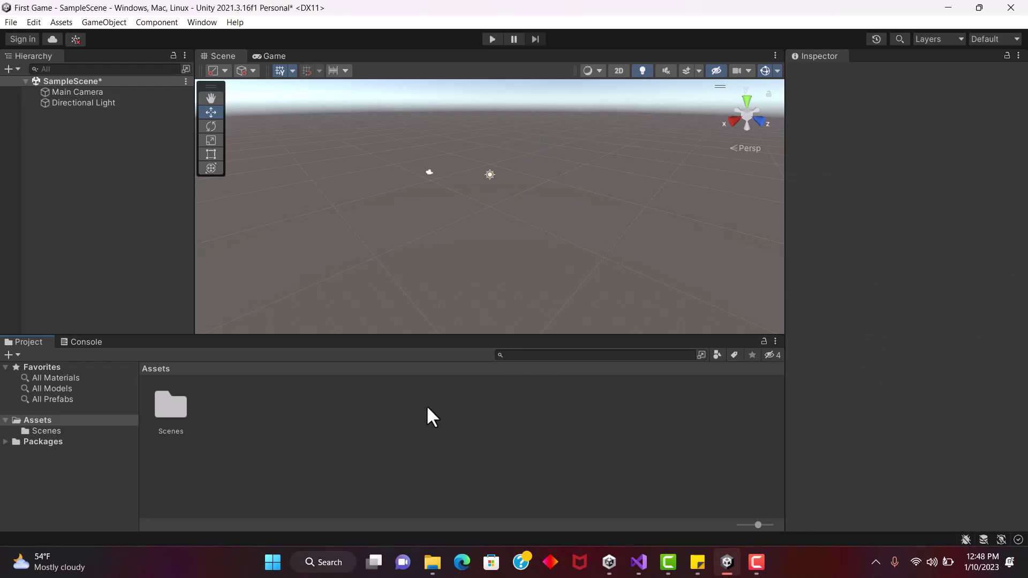
Step: View the asset import options and the project's packages in the Package Manager, and show the Console
right_click(346, 418)
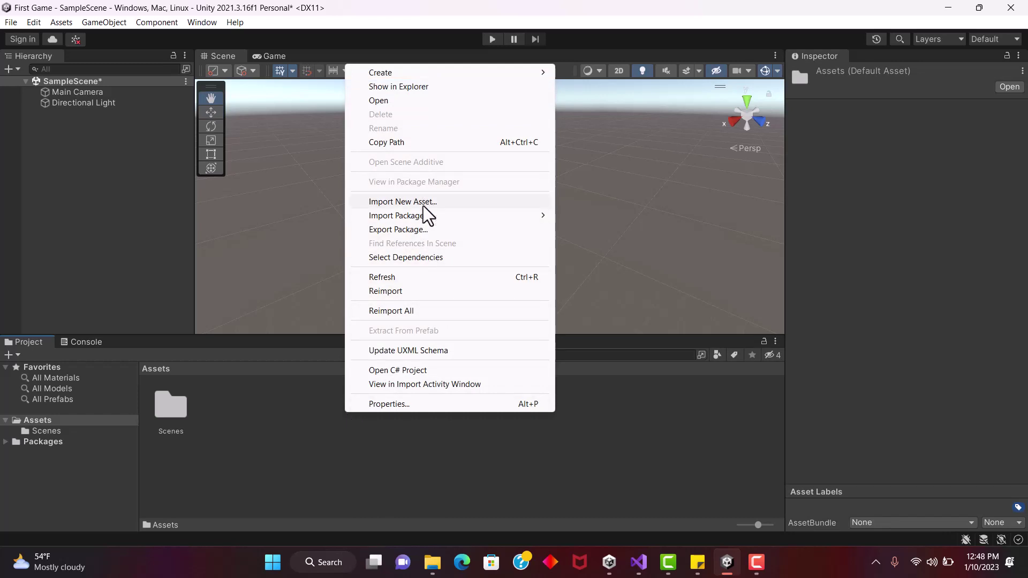
click(298, 413)
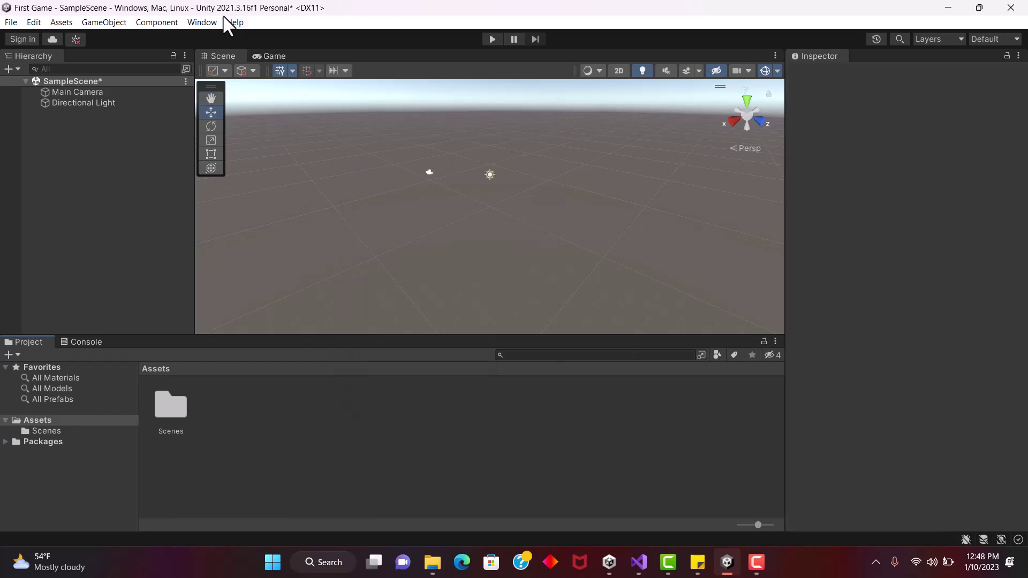
click(204, 22)
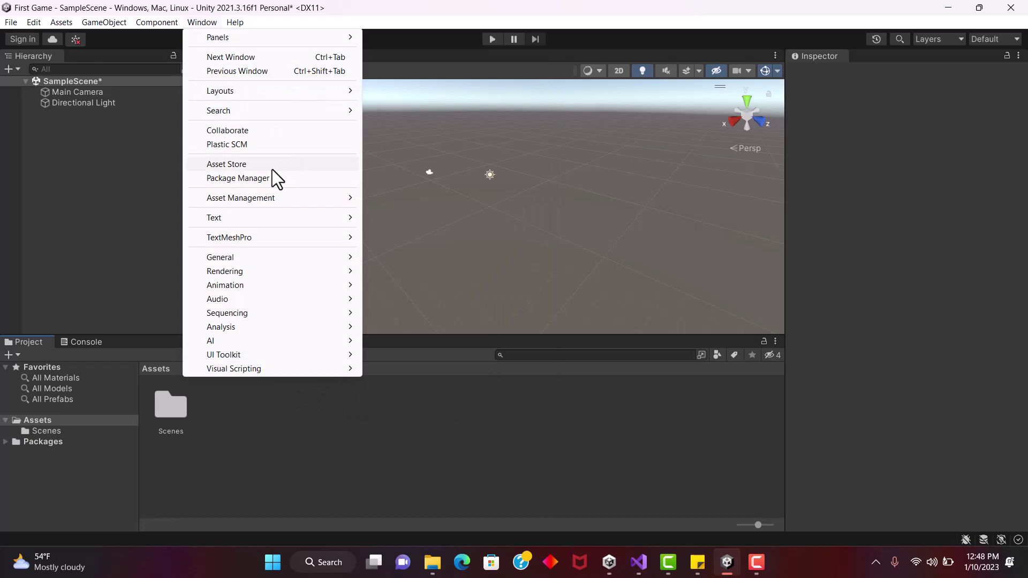
click(258, 179)
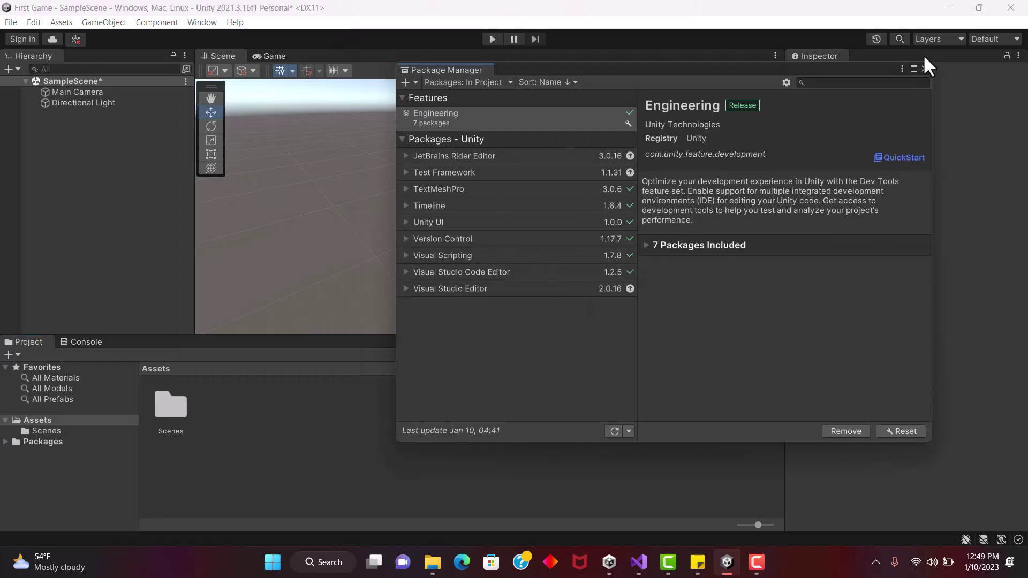
click(924, 69)
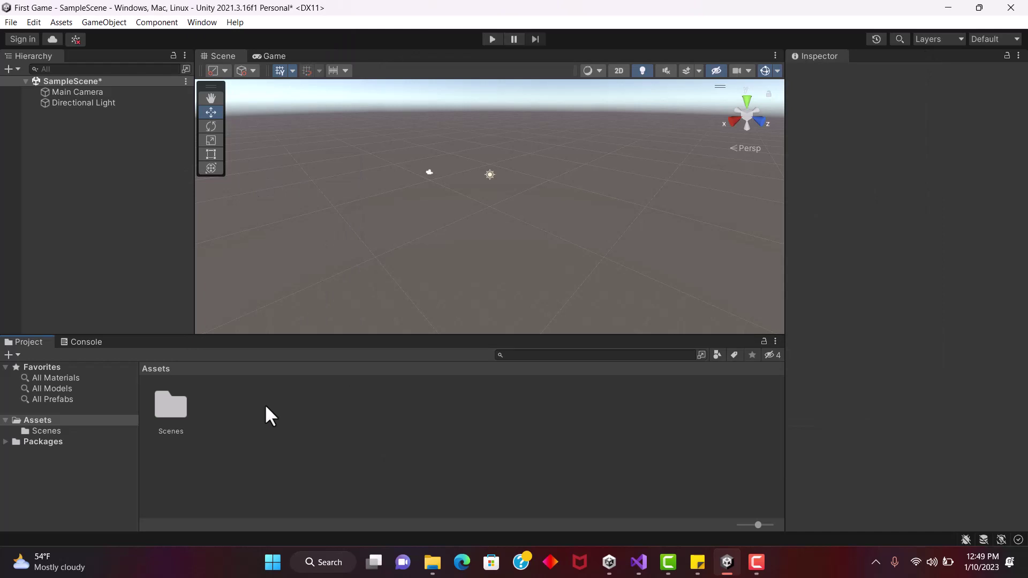
click(82, 343)
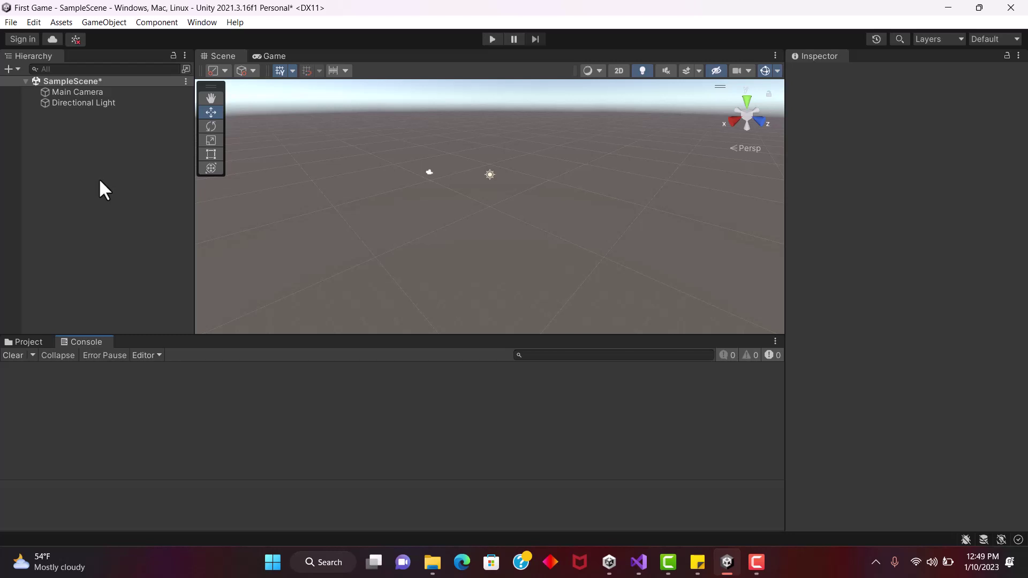
Step: Switch the editor to the Tall layout and reset all window layouts to their default settings
click(996, 39)
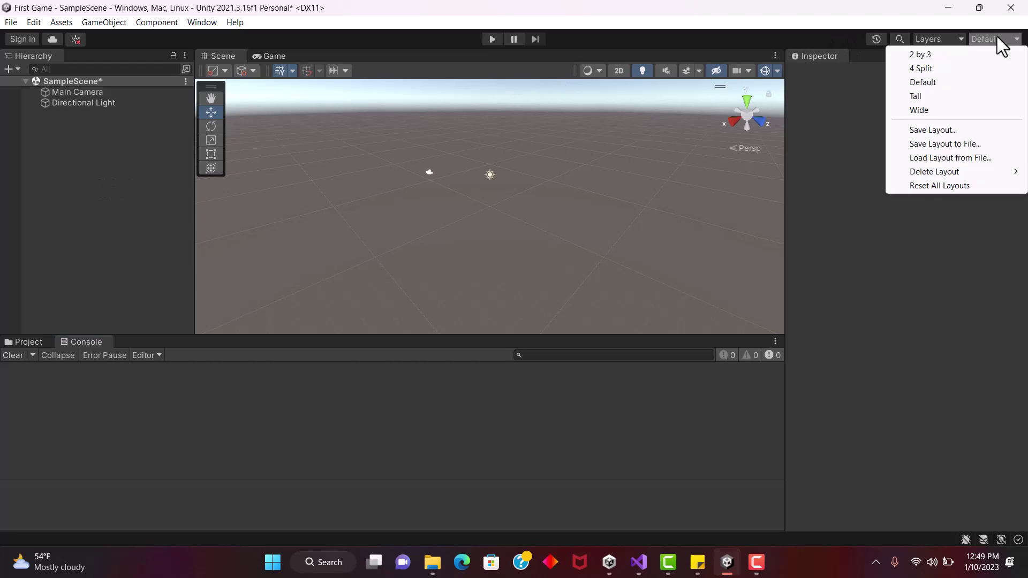
click(938, 98)
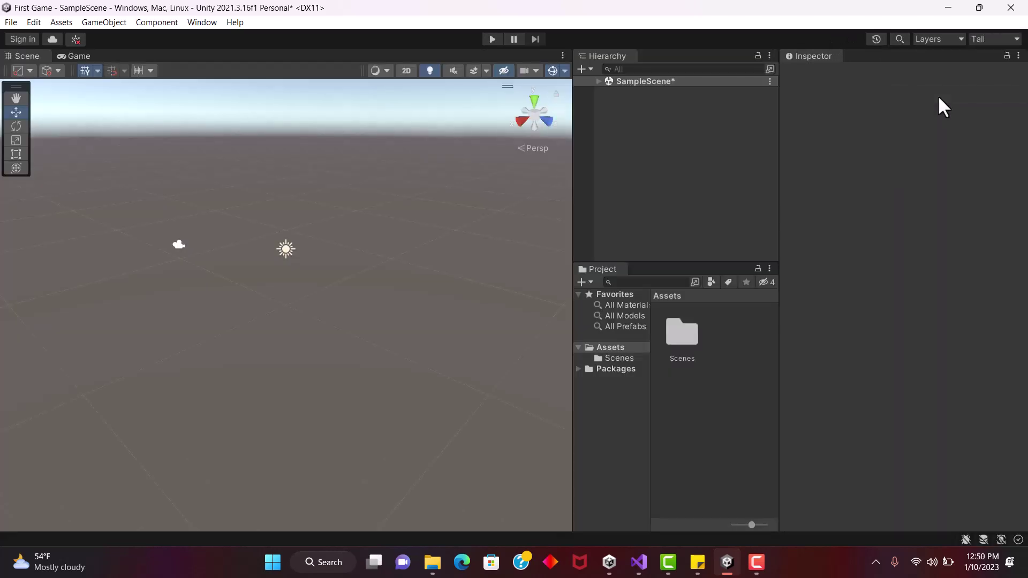
click(991, 39)
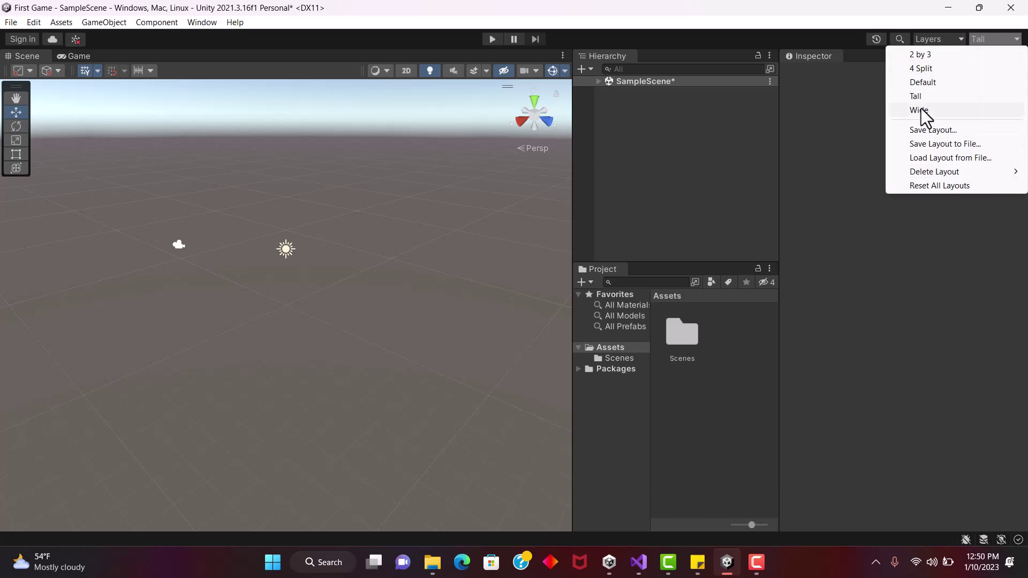
click(937, 185)
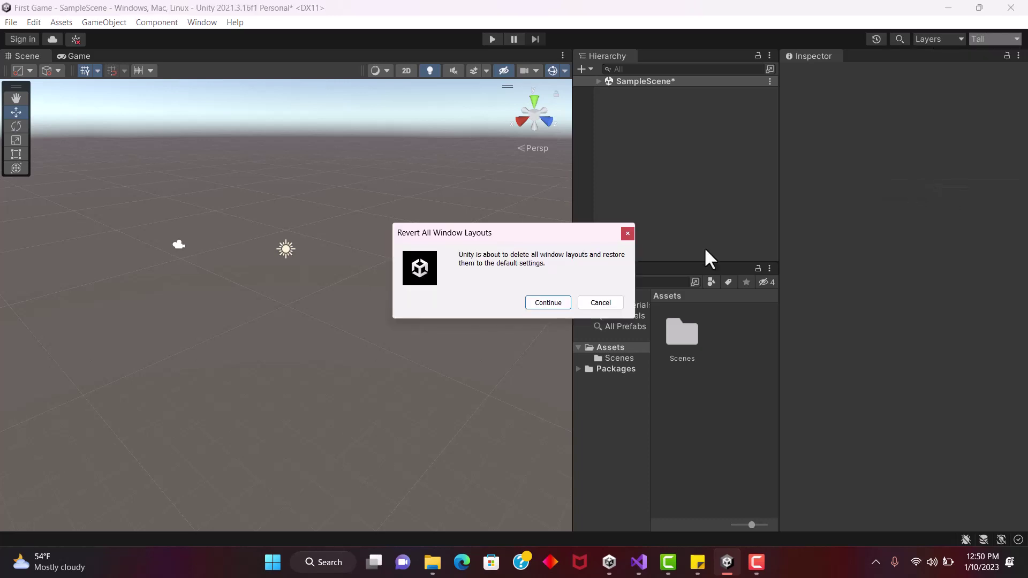
click(545, 303)
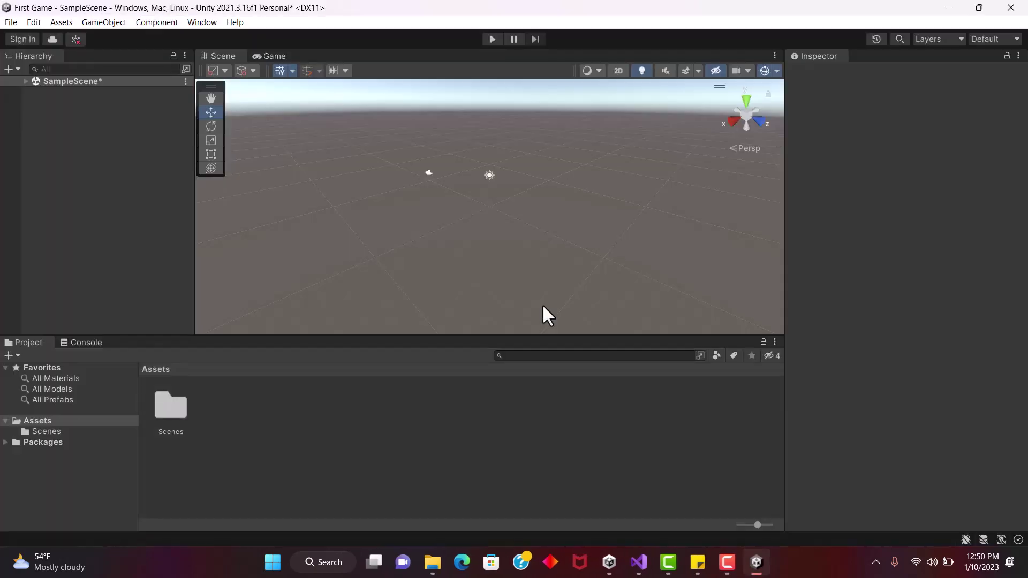
Step: Switch the editor to the Tall layout and look around the camera and light in the Scene view
click(999, 40)
click(924, 96)
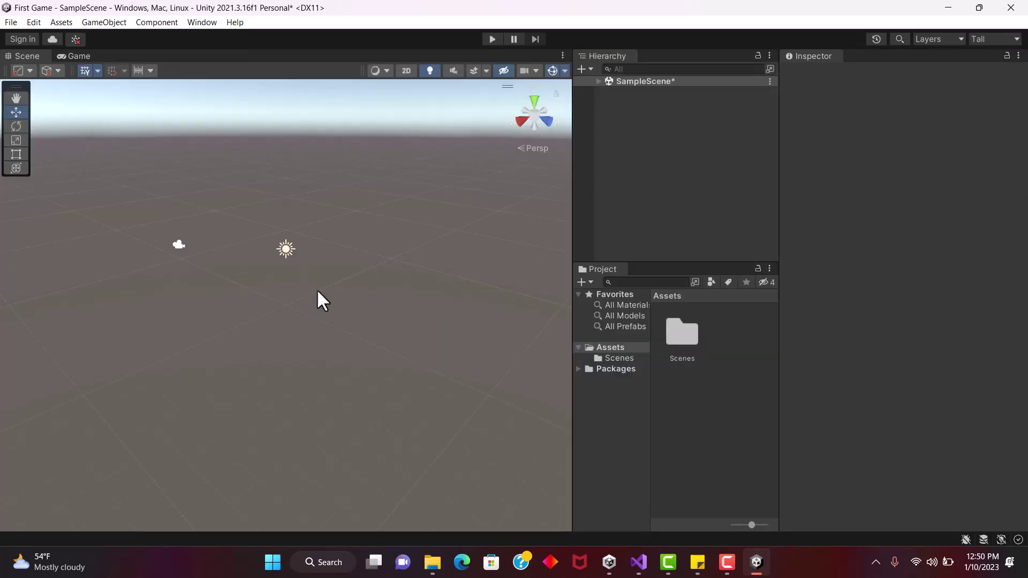
scroll(317, 288, down, 4)
middle_drag(318, 220, 358, 220)
scroll(329, 212, down, 2)
scroll(285, 232, up, 6)
middle_drag(407, 188, 353, 244)
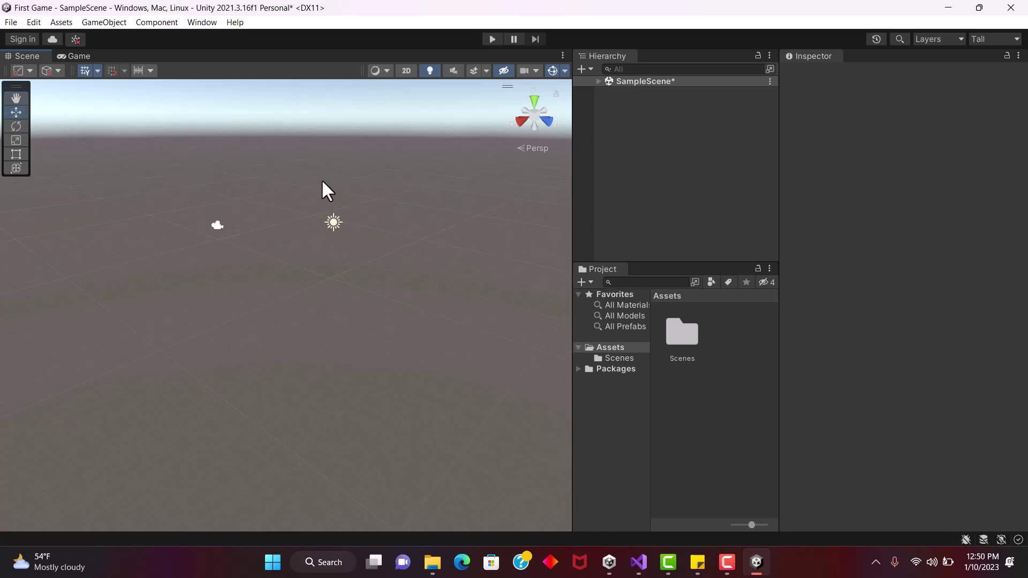
scroll(343, 176, up, 2)
middle_drag(378, 168, 384, 218)
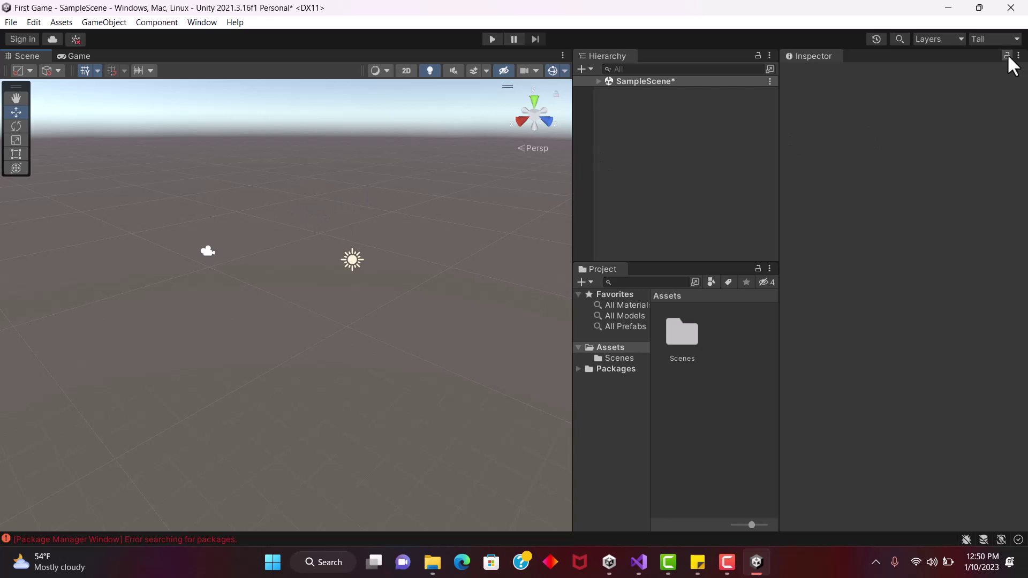
Step: Reapply the Tall layout to the editor windows
click(994, 38)
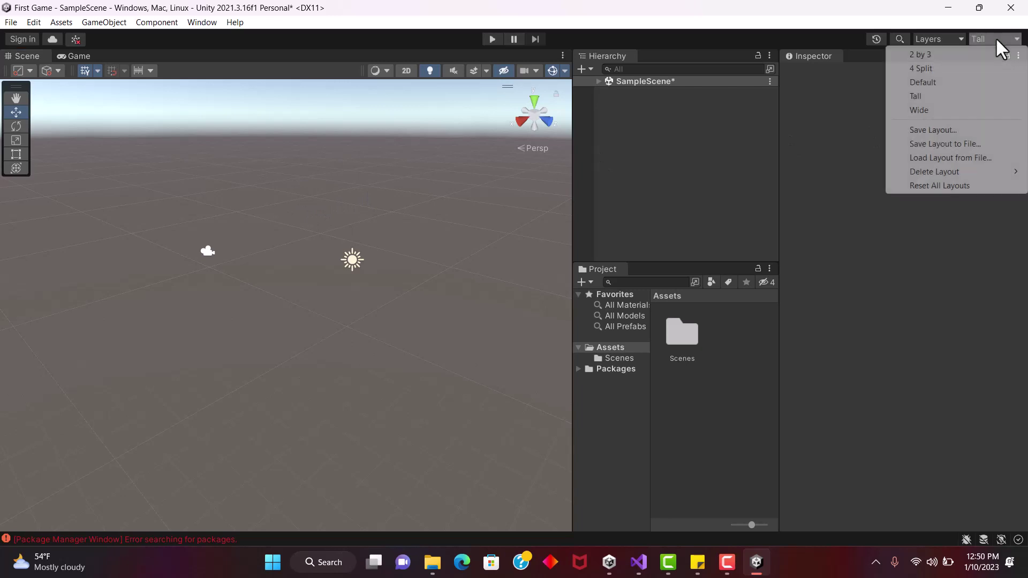
click(928, 97)
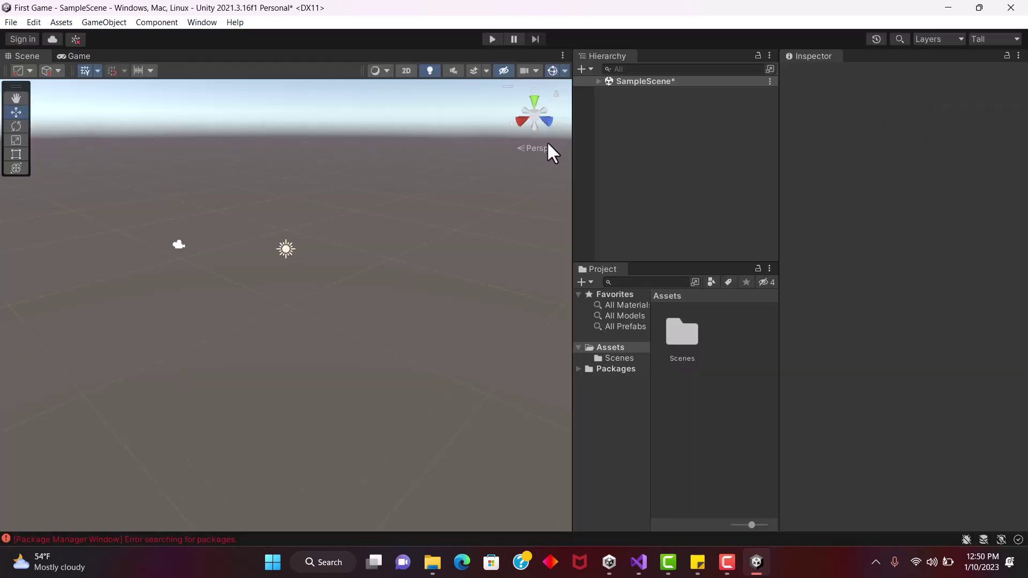